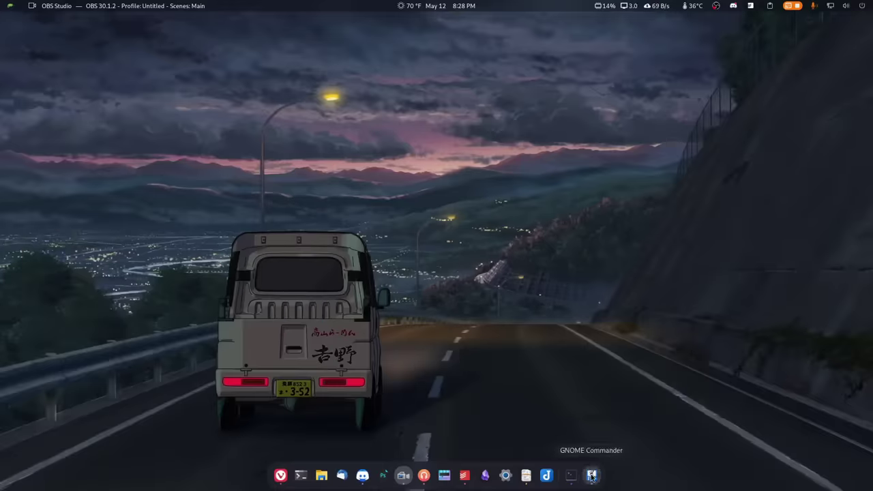
Step: Launch GNOME Commander on Pictures and home, then start a Midnight Commander console from the dock
click(591, 475)
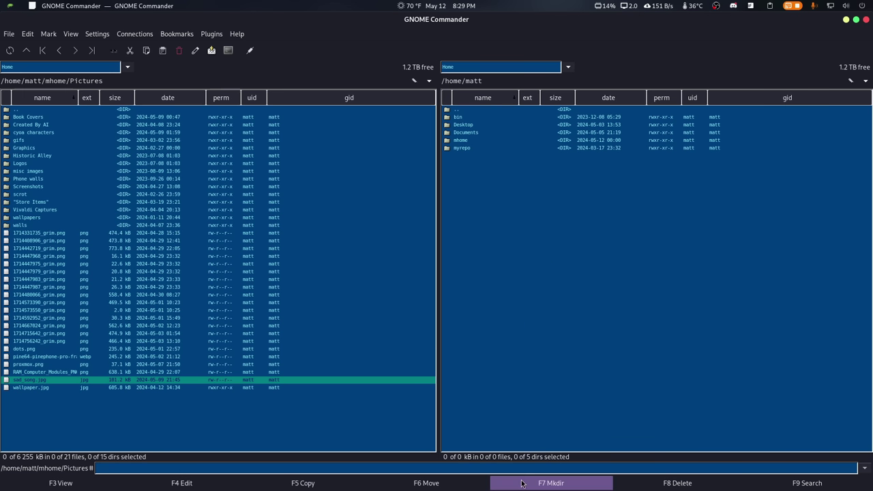
mouse_move(549, 488)
click(571, 476)
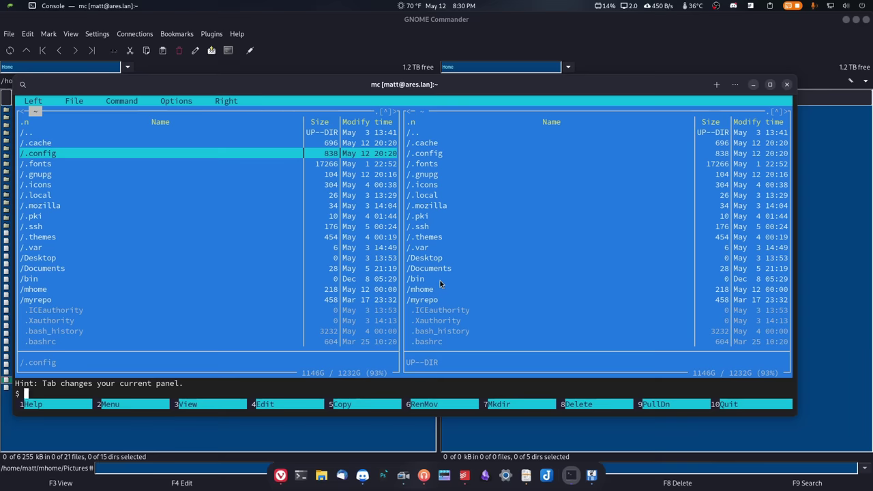
click(76, 101)
click(118, 103)
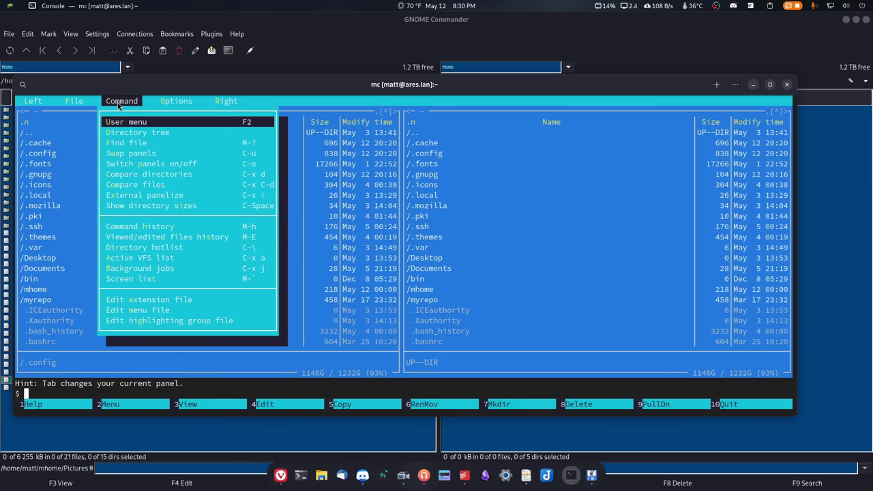
click(80, 104)
click(142, 161)
click(42, 194)
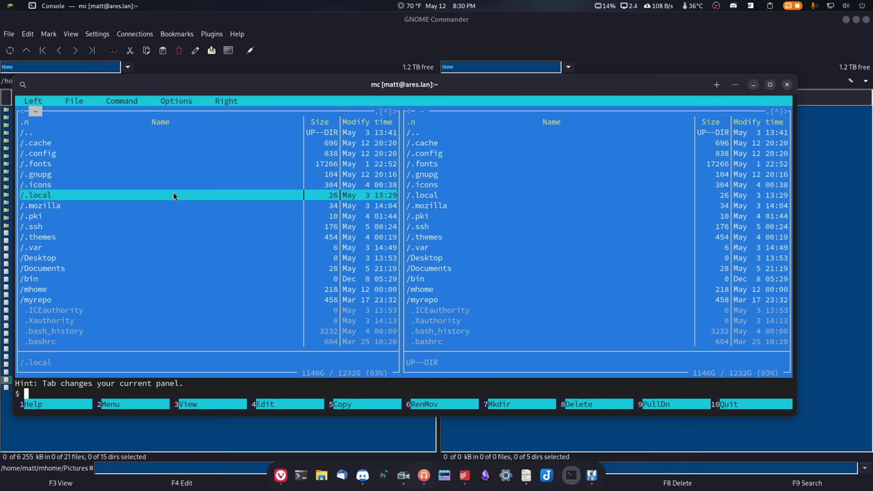
key(End)
click(213, 185)
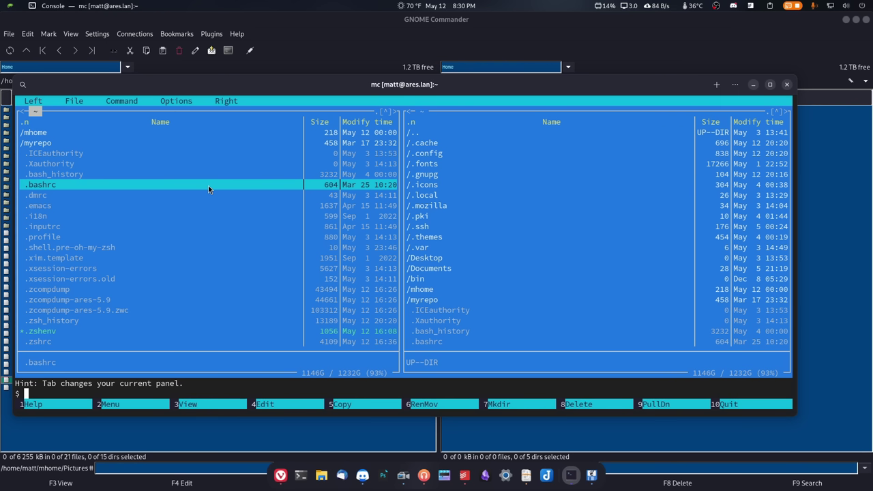
Step: Minimize the Midnight Commander console and confirm in Help > About that GNOME Commander is version 1.16.1
click(753, 85)
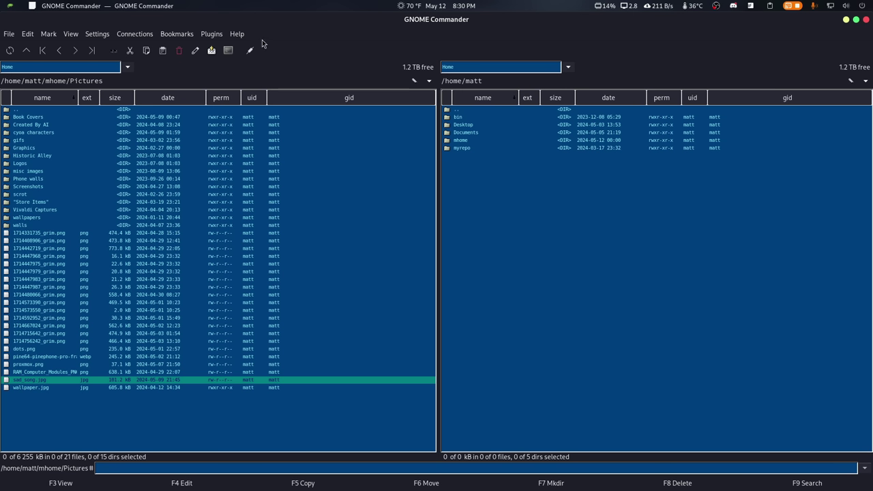
click(239, 36)
click(248, 97)
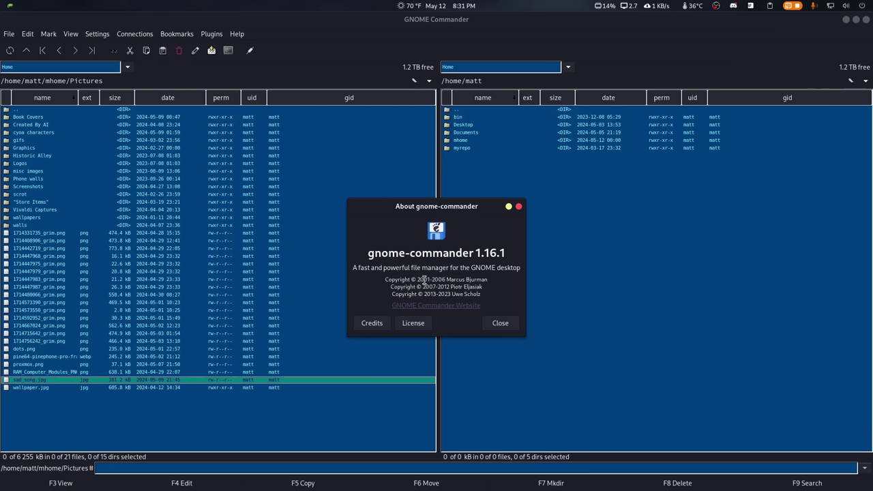
click(519, 207)
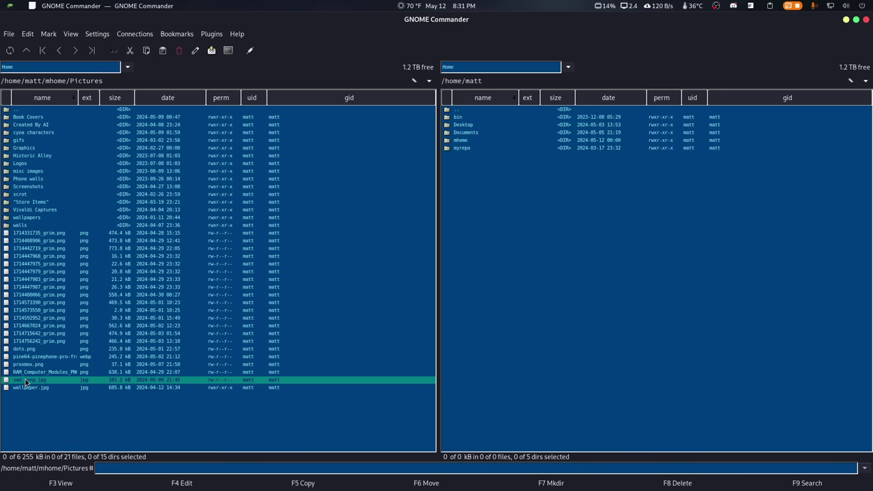
Step: Copy sad_song.jpg into the home pane, then toggle Horizontal Orientation on and back off
drag(26, 383, 584, 210)
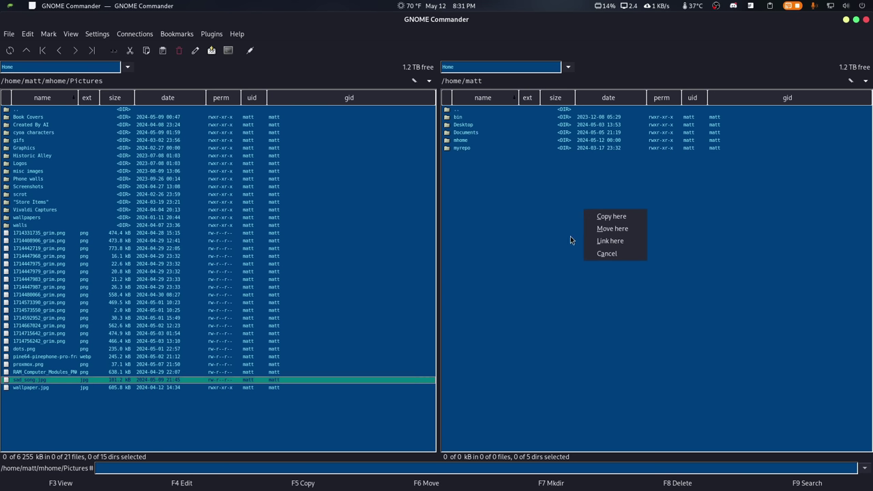
click(609, 216)
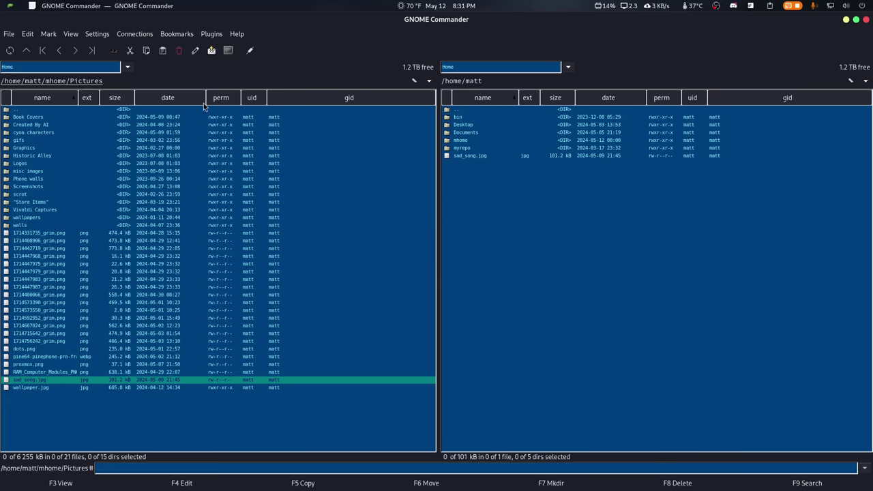
click(70, 34)
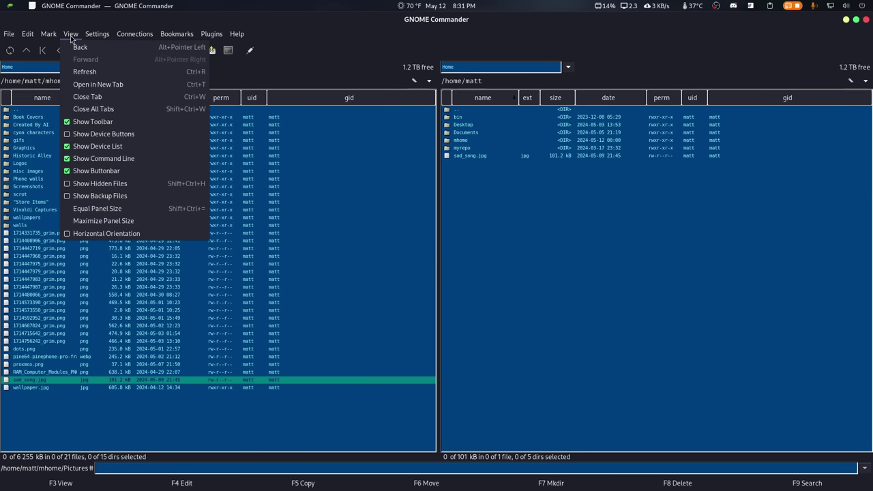
click(87, 234)
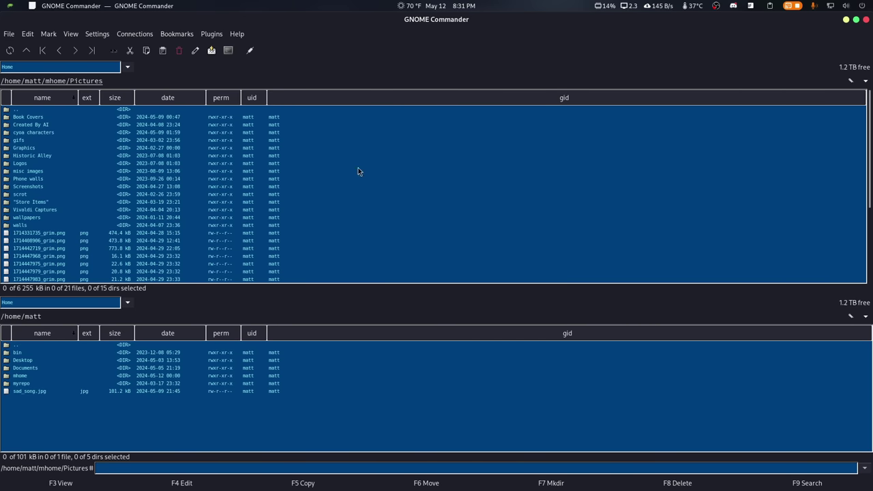
click(70, 34)
click(88, 235)
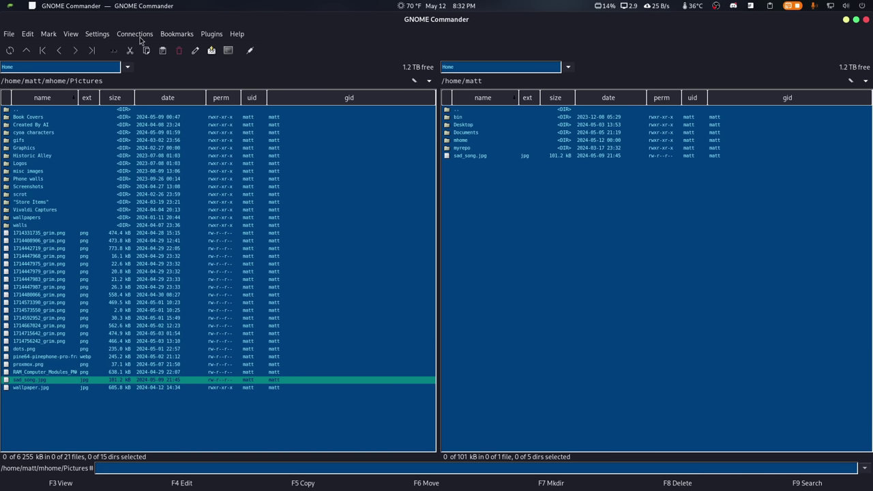
click(182, 37)
click(211, 33)
click(224, 44)
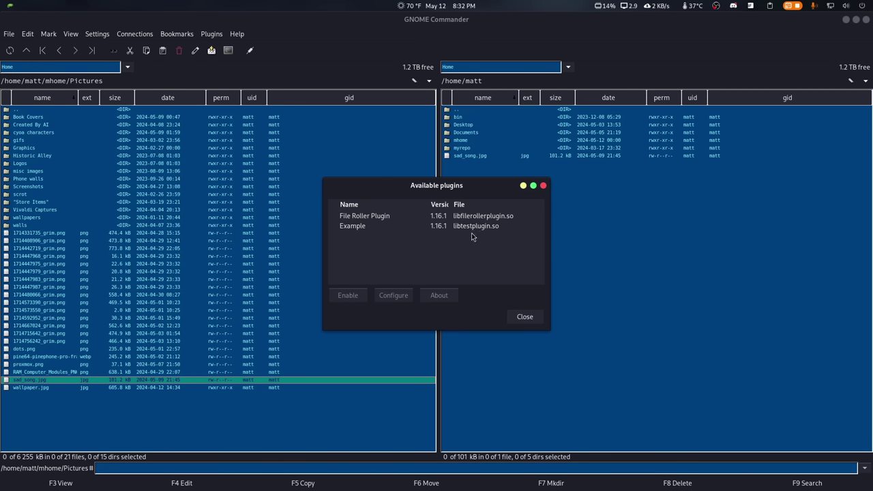
click(543, 185)
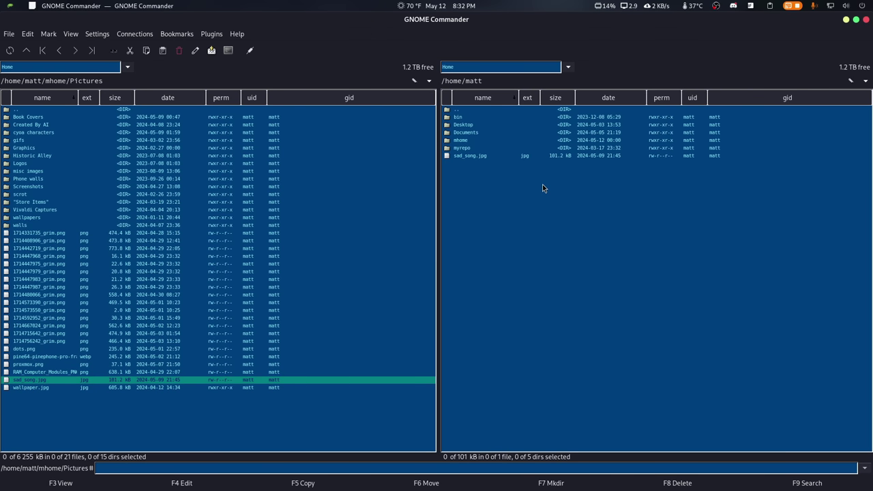
mouse_move(465, 481)
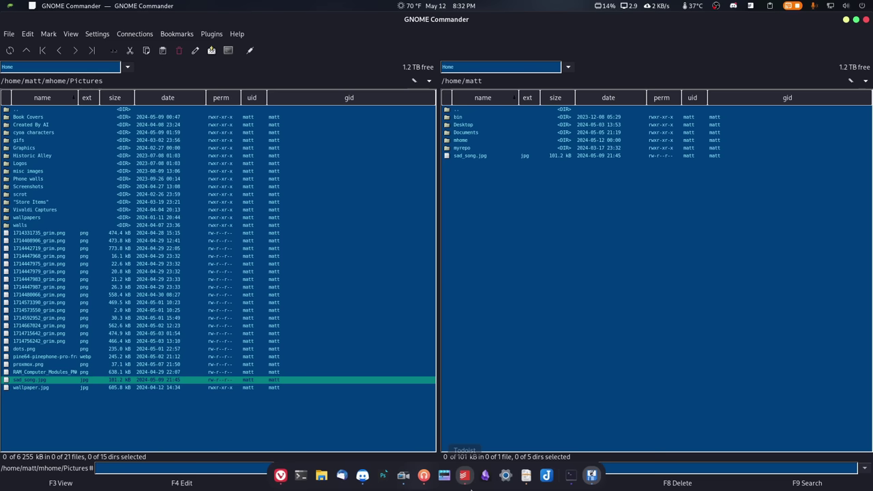
Step: Bring back the mc console, browse its Options and Command menus, then minimize it again
click(572, 476)
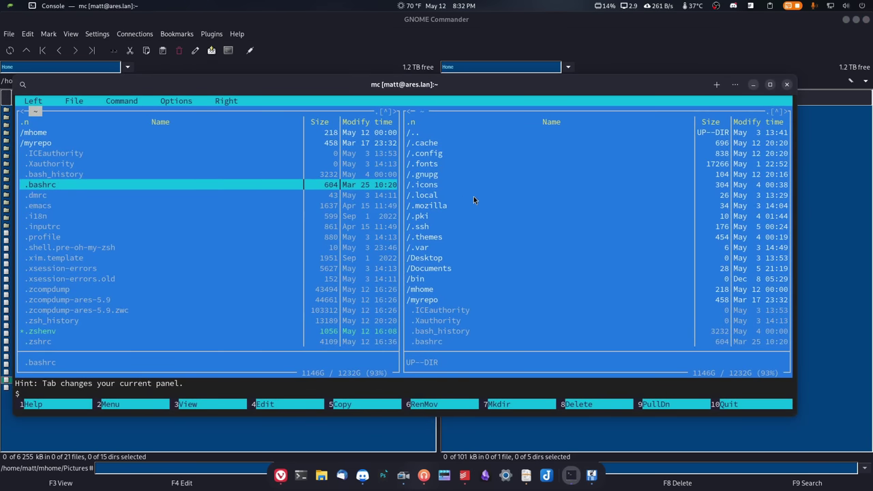
click(178, 102)
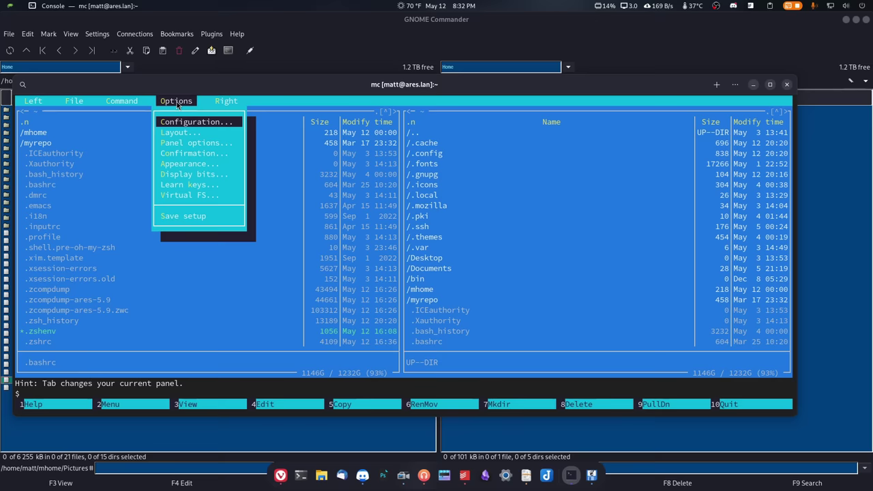
click(139, 101)
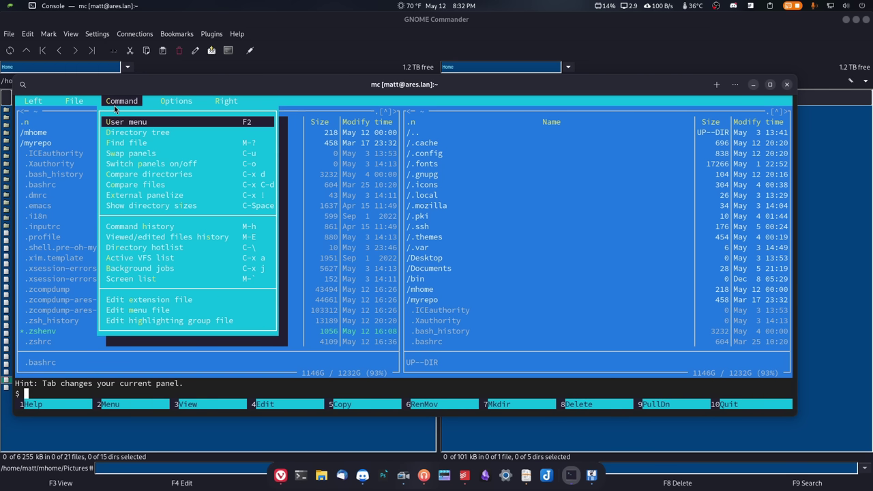
click(753, 84)
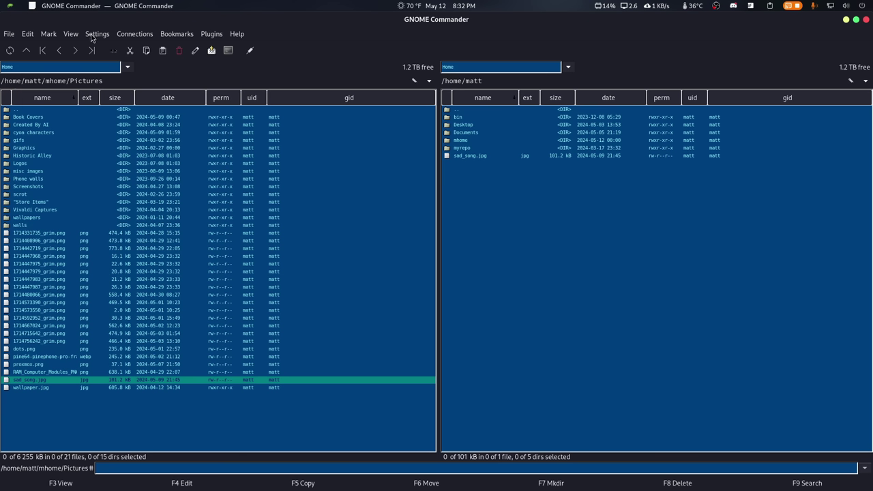
Step: In Options, after browsing Tabs and Confirmation, set Layout's color scheme to Respect theme colors
click(73, 35)
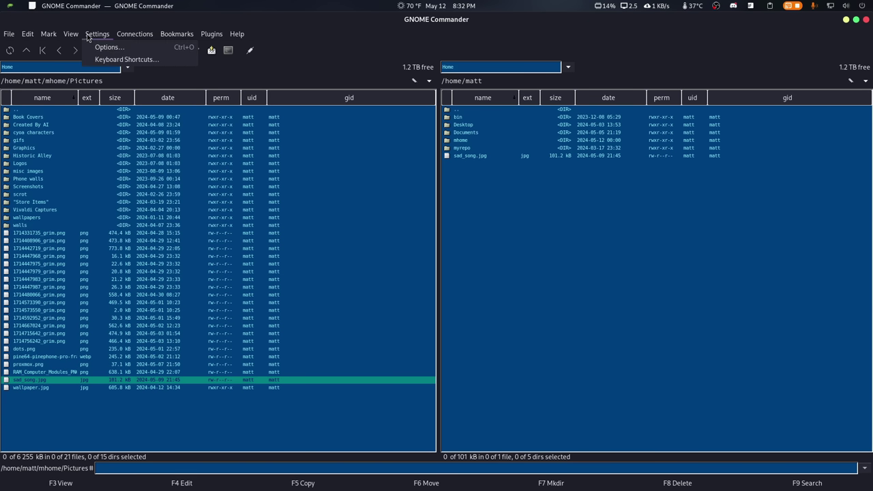
click(103, 47)
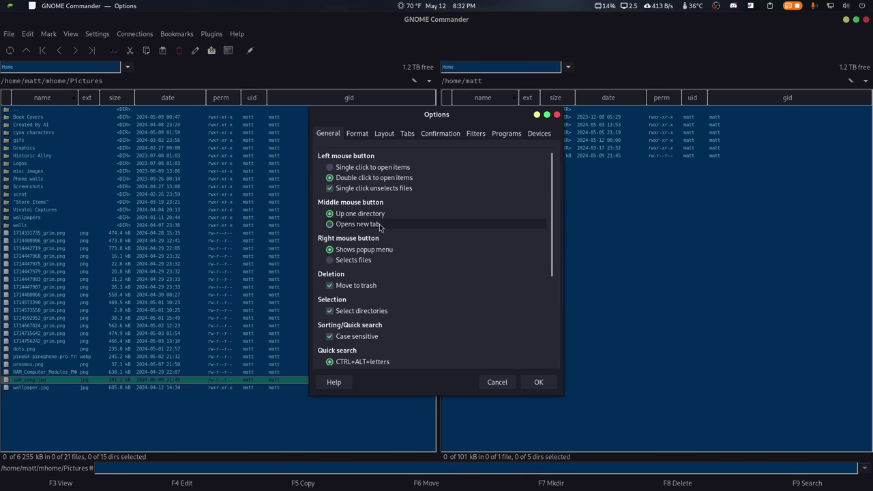
click(406, 135)
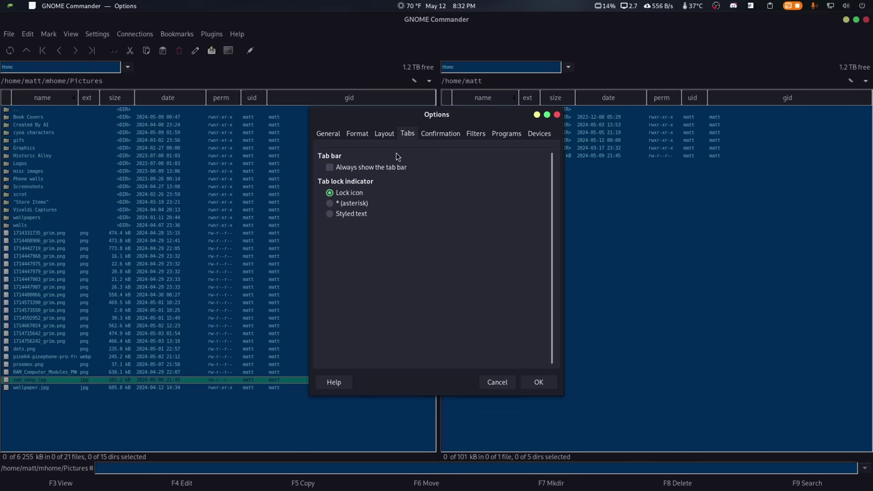
click(442, 134)
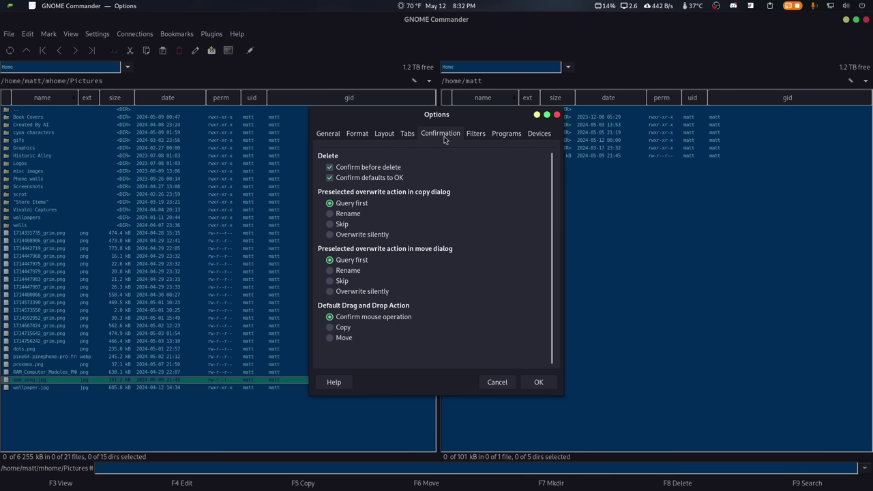
click(384, 134)
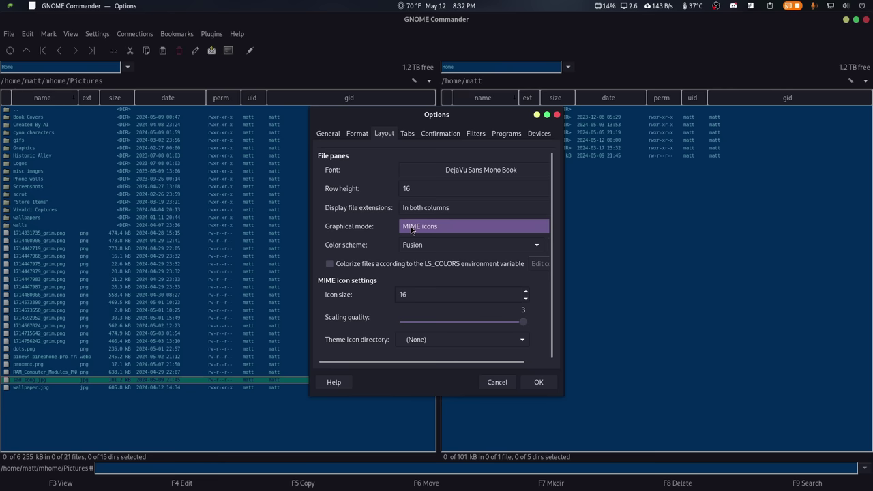
click(432, 245)
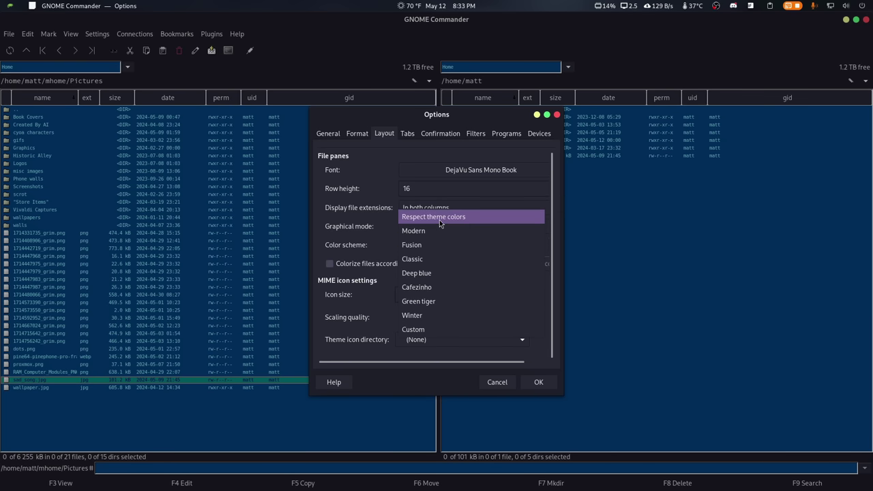
click(440, 219)
click(538, 382)
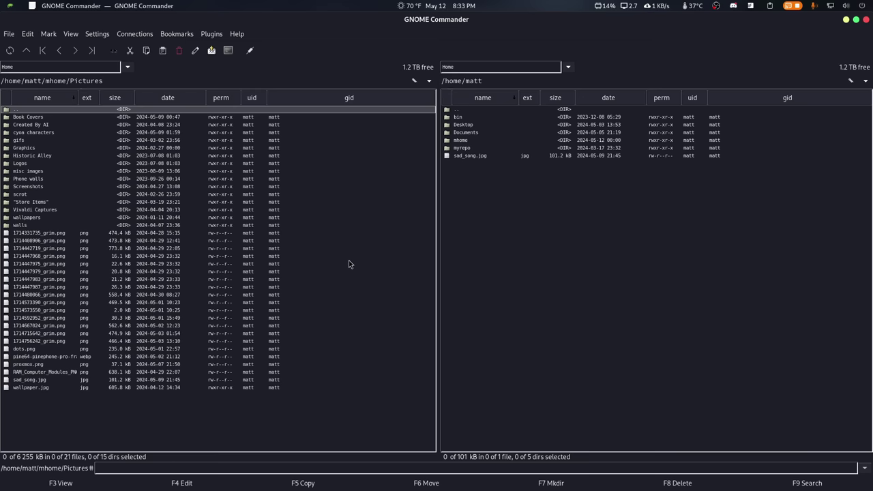
key(ctrl+alt+t)
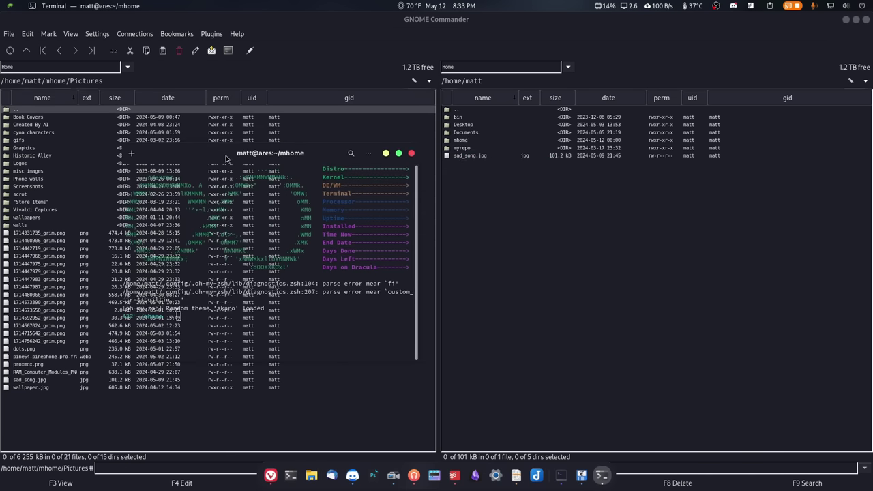
drag(360, 200, 436, 152)
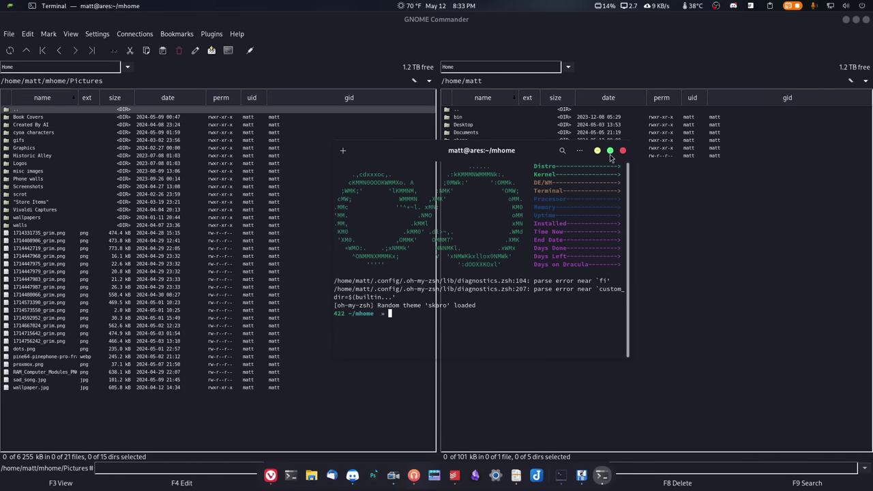
click(623, 151)
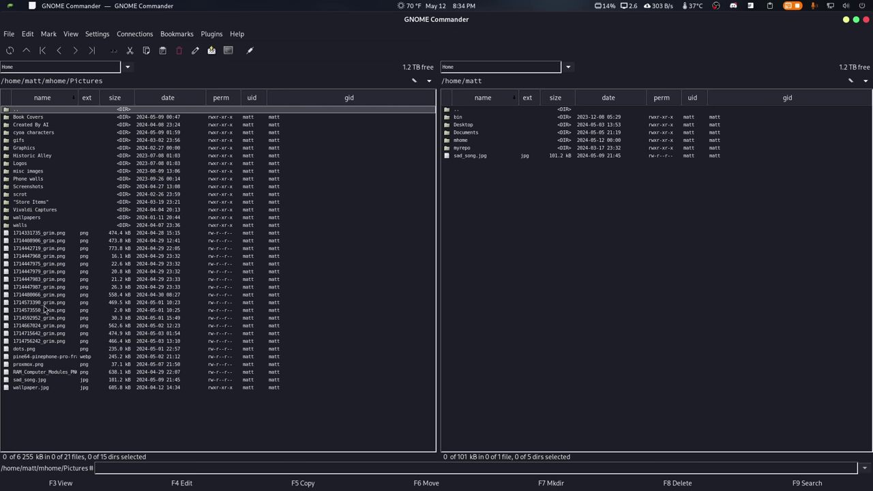
click(71, 34)
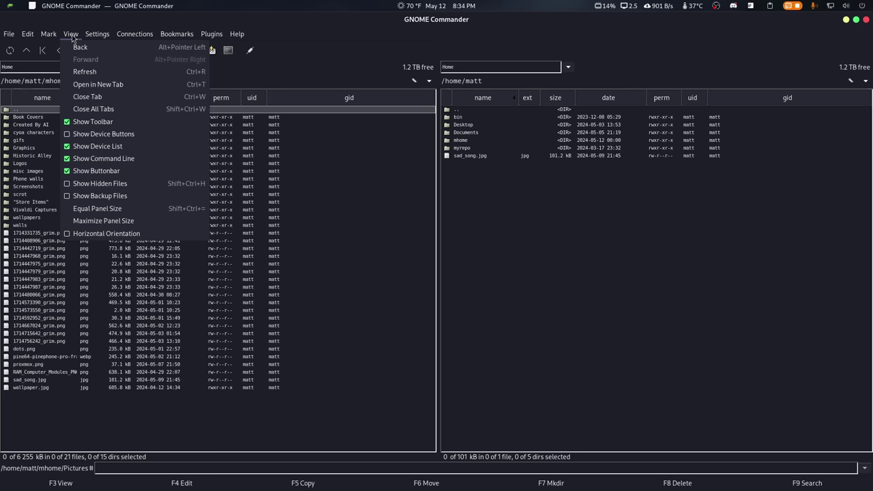
click(101, 226)
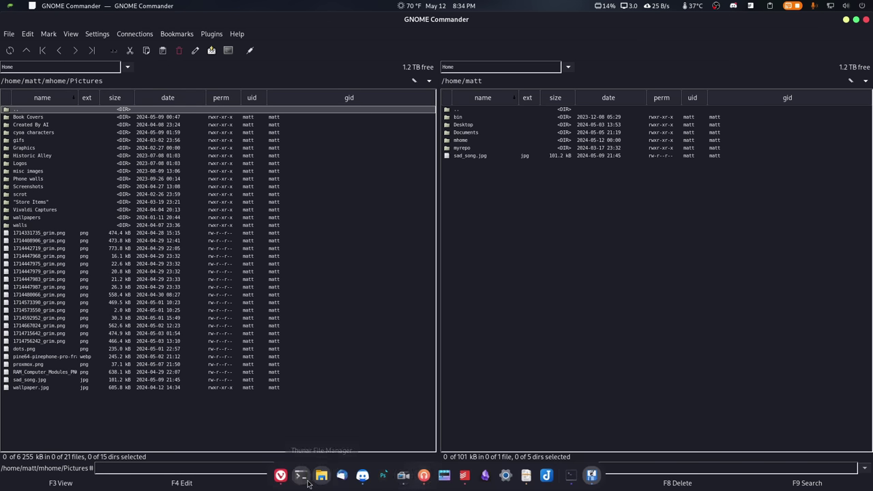
click(303, 478)
scroll(361, 327, up, 15)
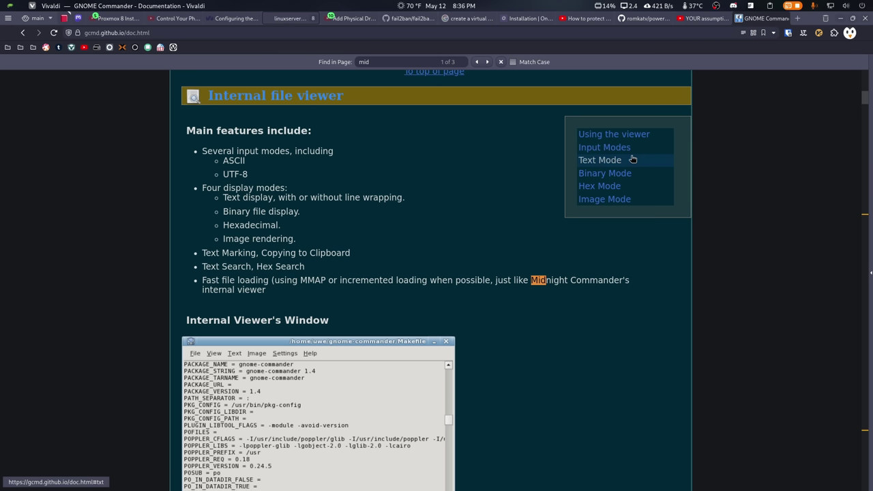
mouse_move(465, 487)
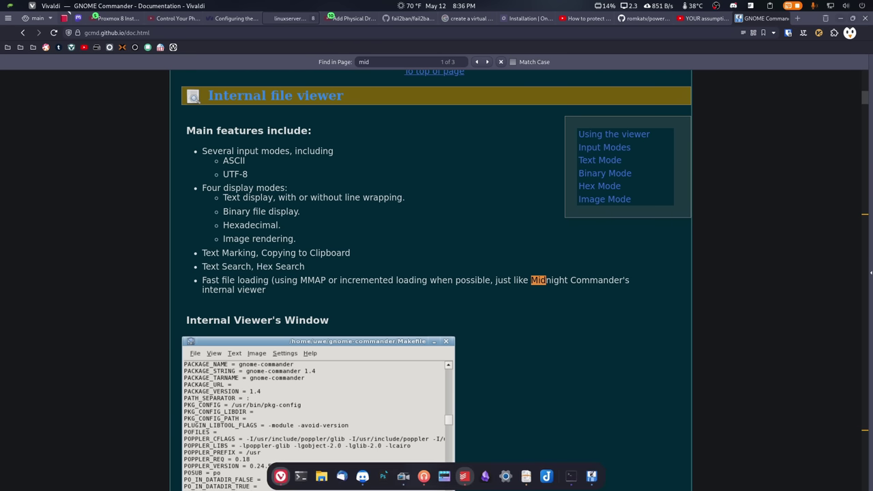
click(591, 476)
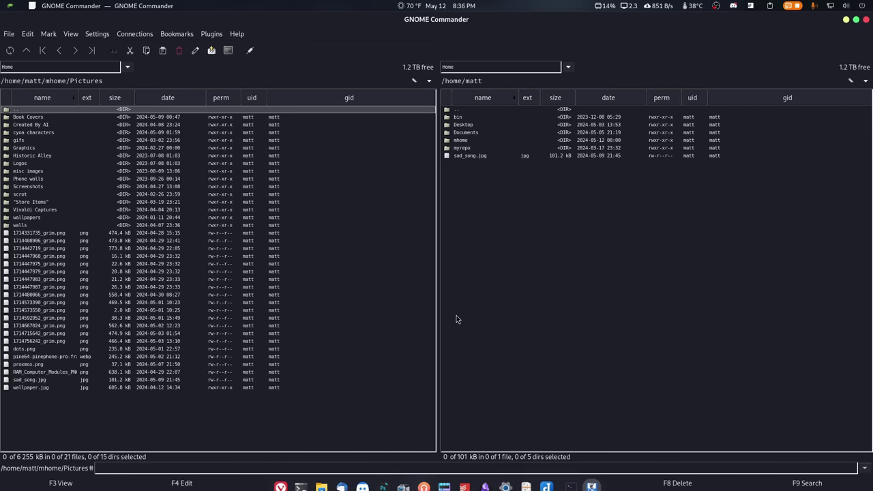